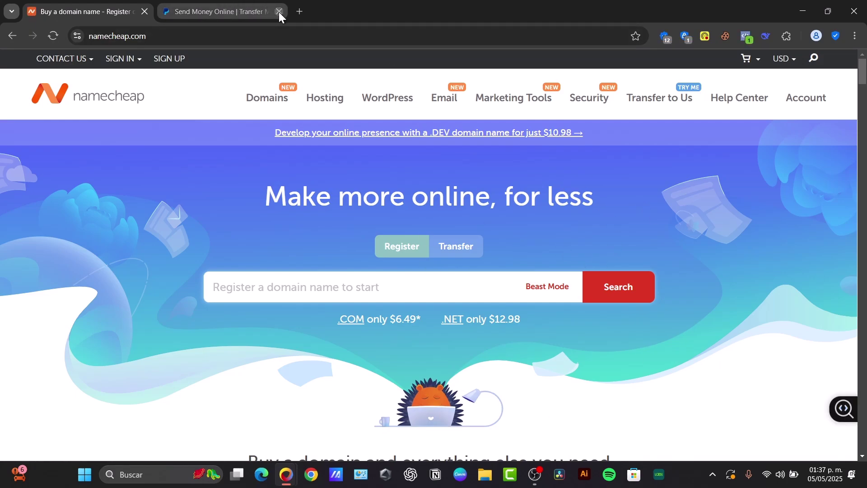
Step: Close the PayPal 'Send Money Online' tab, leaving only the Namecheap tab open
left_click(279, 12)
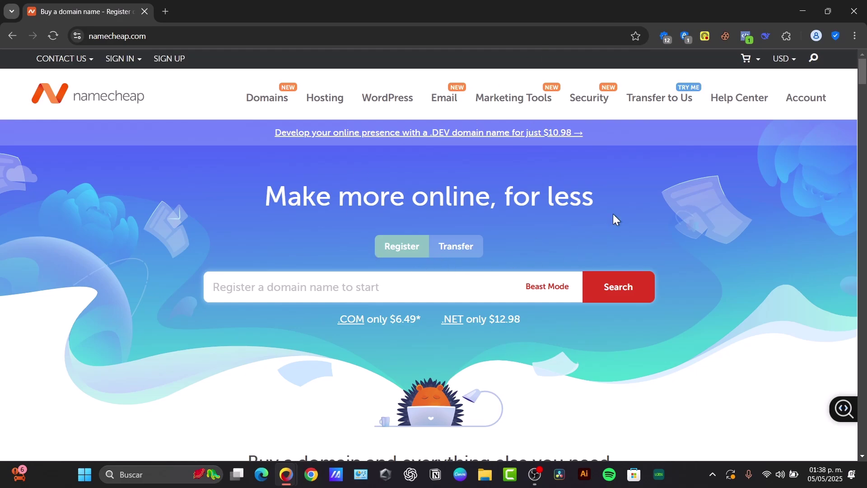
Step: Go to the account Dashboard and sign in, clearing the prefilled username
mouse_move(806, 98)
left_click(763, 130)
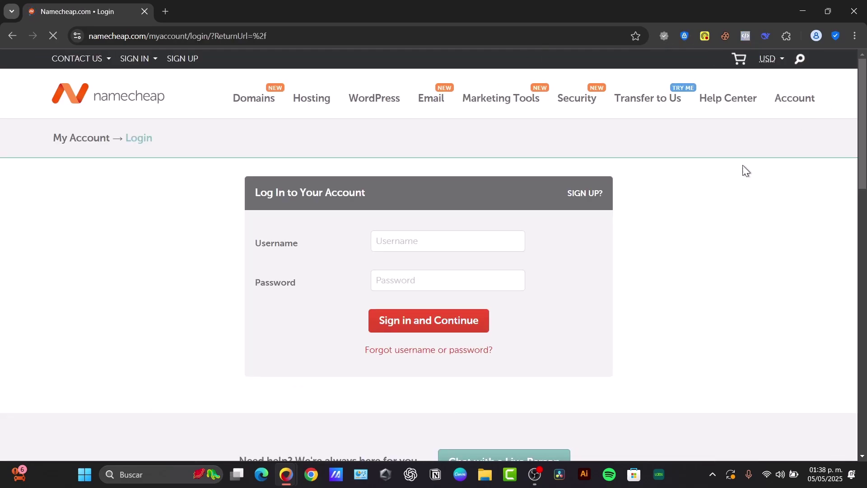
left_click(465, 235)
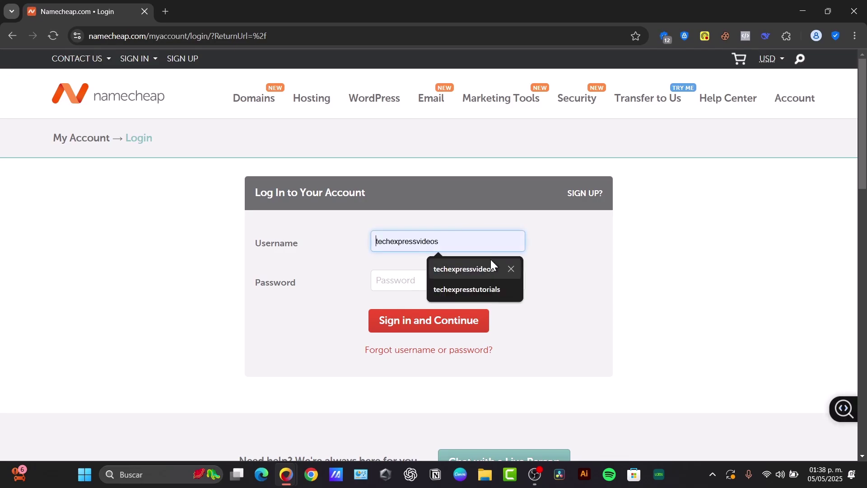
left_click(443, 271)
double_click(447, 239)
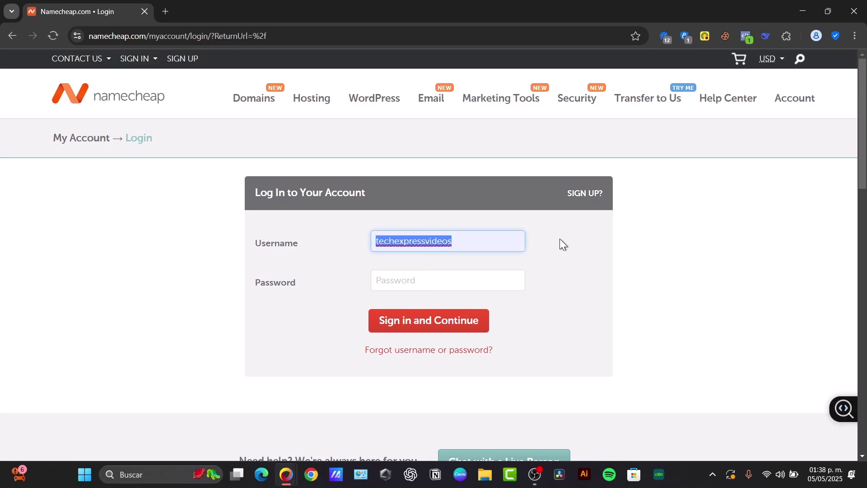
key("BackSpace")
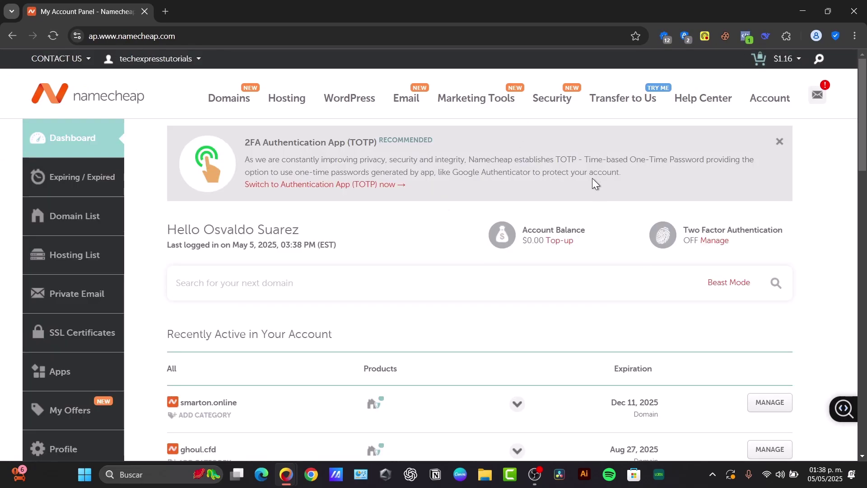
scroll(628, 230, "down", 3)
scroll(654, 237, "up", 3)
scroll(626, 271, "down", 3)
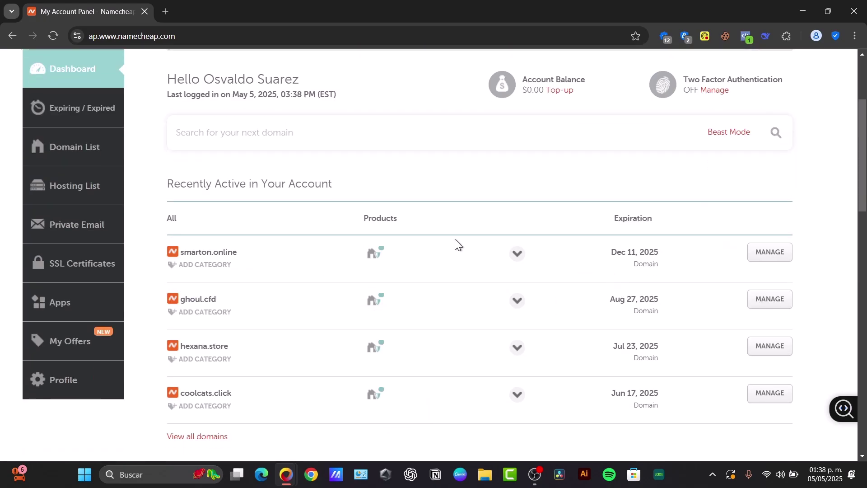
scroll(489, 212, "down", 3)
scroll(373, 200, "up", 3)
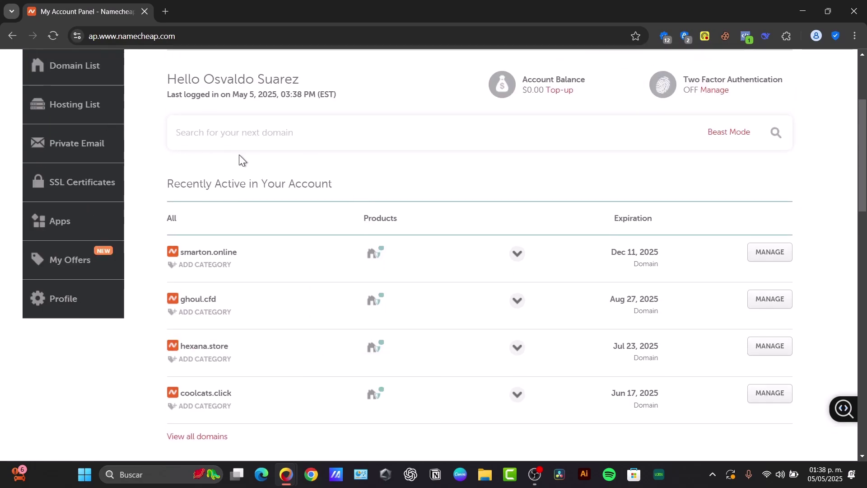
scroll(238, 201, "up", 3)
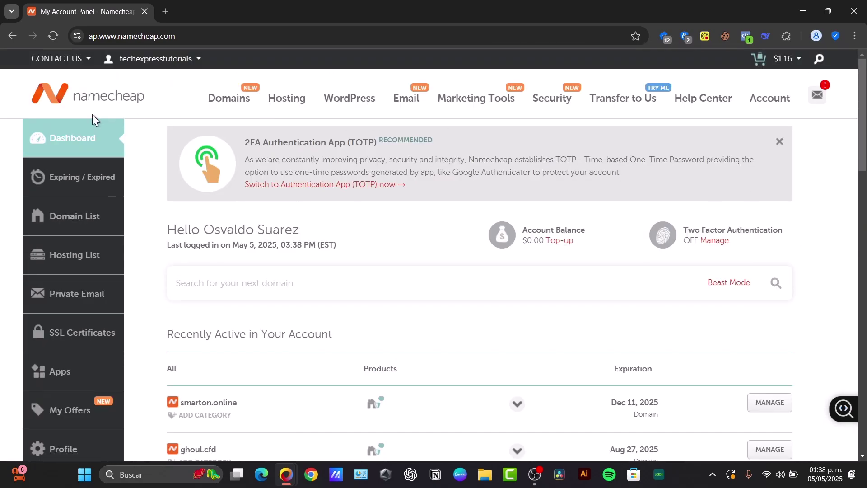
Step: Open the Domain List showing coolcats.click, ghoul.cfd, hexana.store and smarton.online
left_click(88, 218)
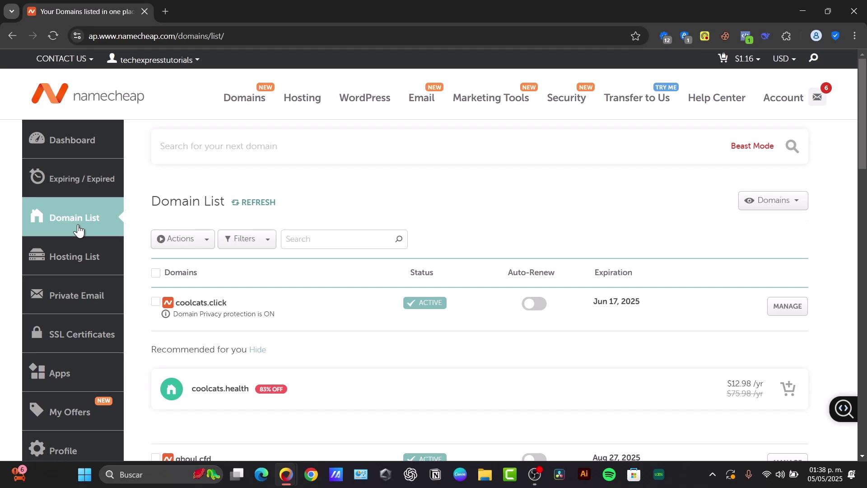
scroll(338, 286, "down", 3)
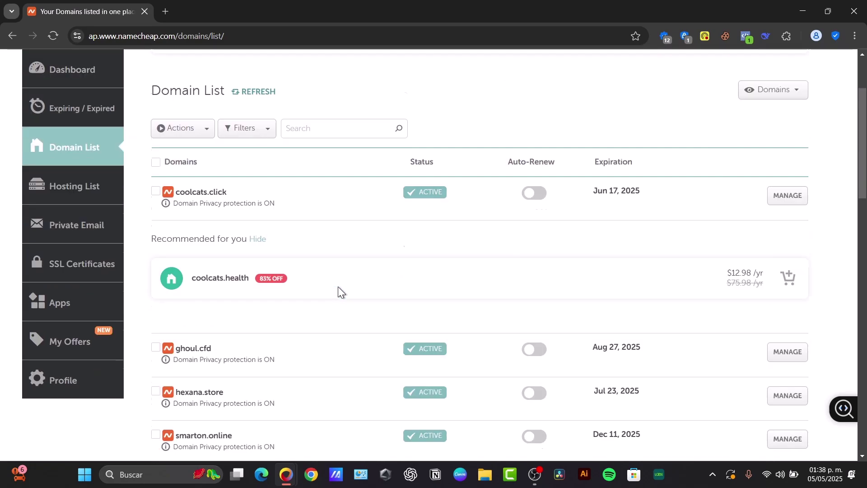
scroll(315, 384, "down", 3)
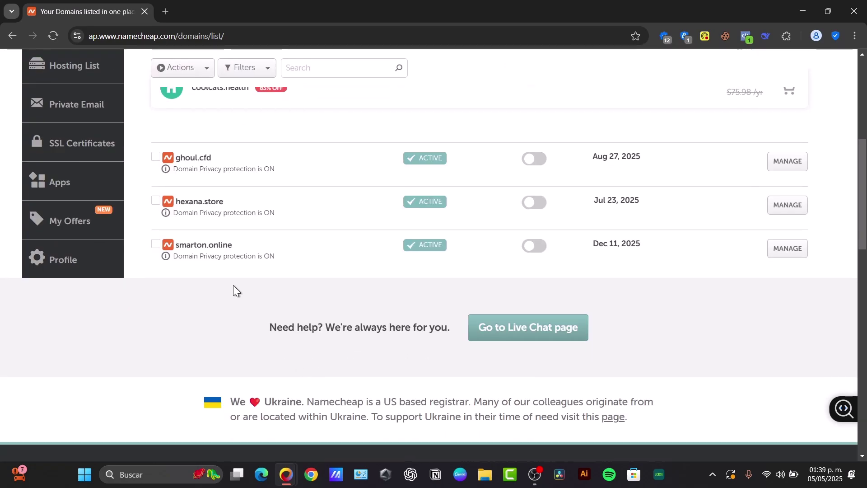
Step: Manage smarton.online and view its Advanced DNS A record for @ pointing to 23.227.38.65
left_click(791, 248)
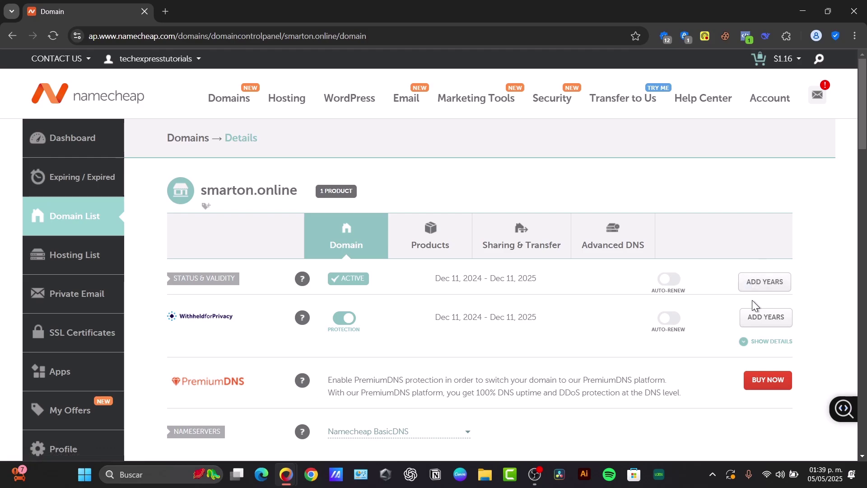
scroll(470, 289, "down", 10)
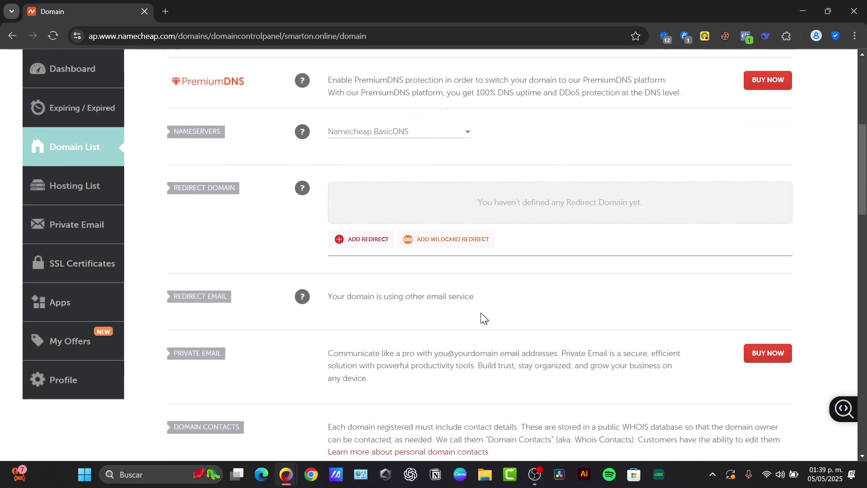
scroll(482, 325, "down", 10)
scroll(480, 329, "up", 3)
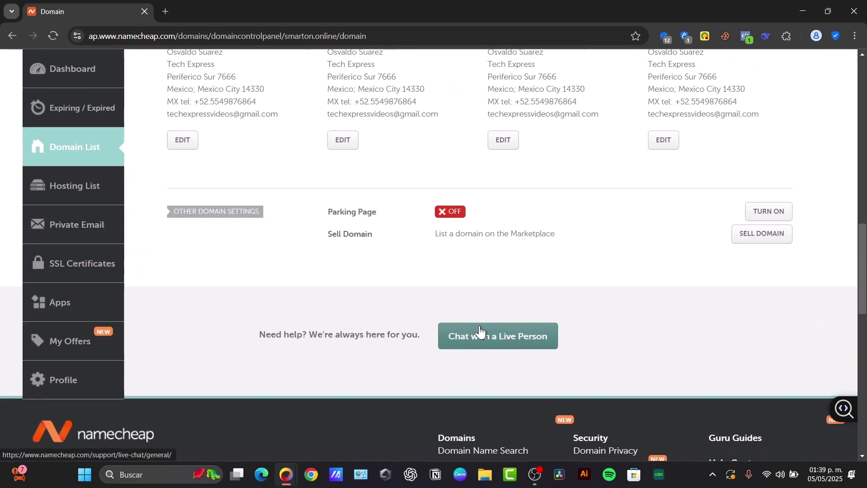
scroll(479, 327, "up", 15)
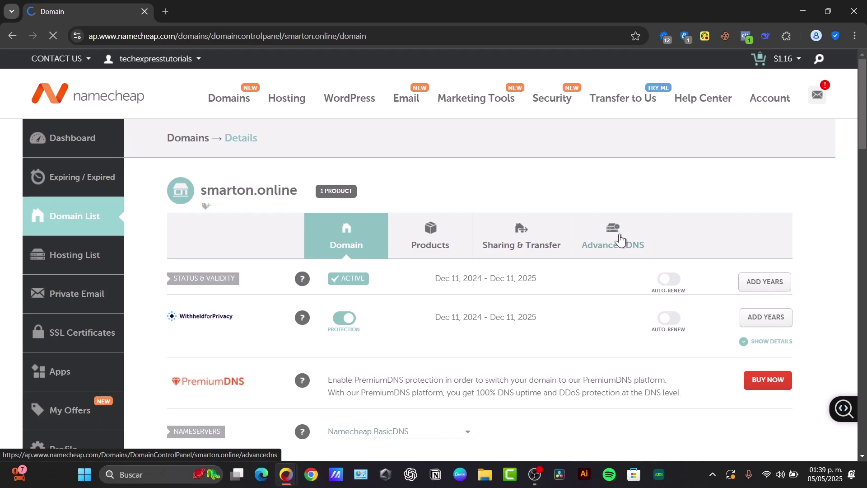
left_click(618, 240)
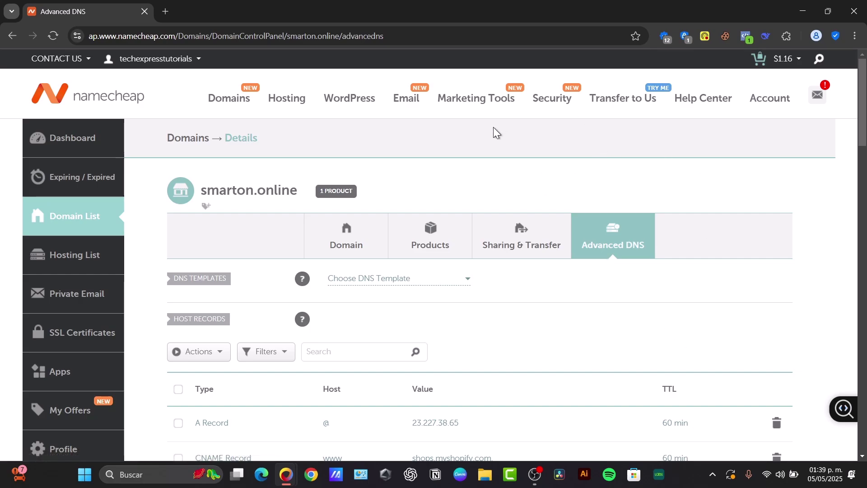
scroll(81, 265, "down", 3)
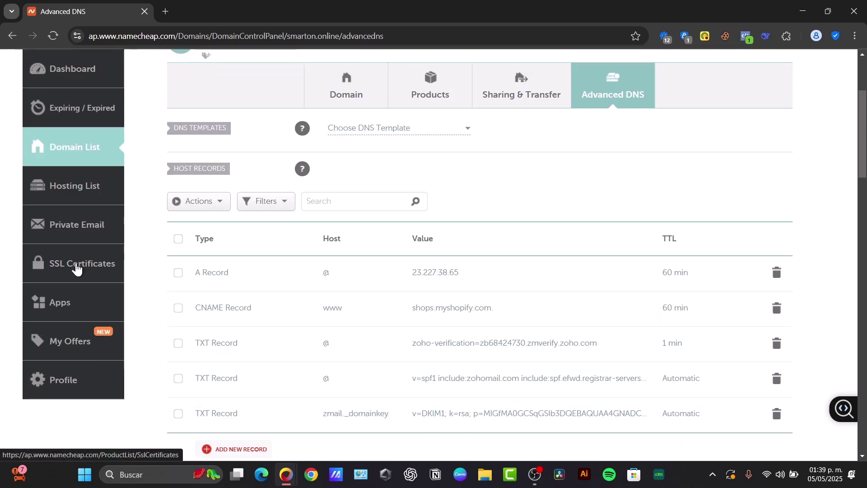
scroll(100, 244, "up", 3)
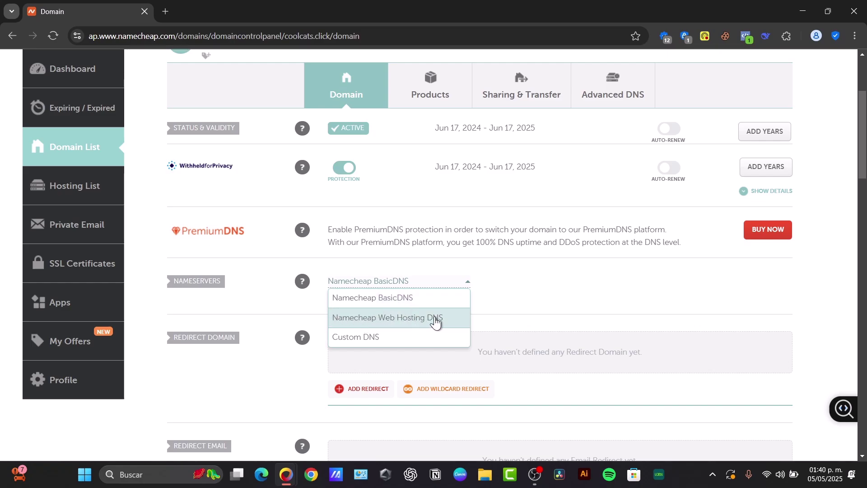
Step: Set coolcats.click's nameservers to Namecheap Web Hosting DNS and save the change
left_click(457, 321)
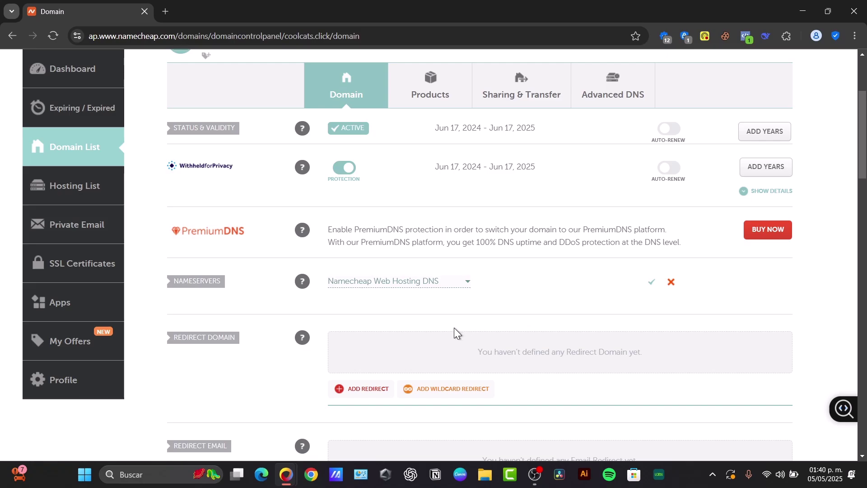
left_click(652, 282)
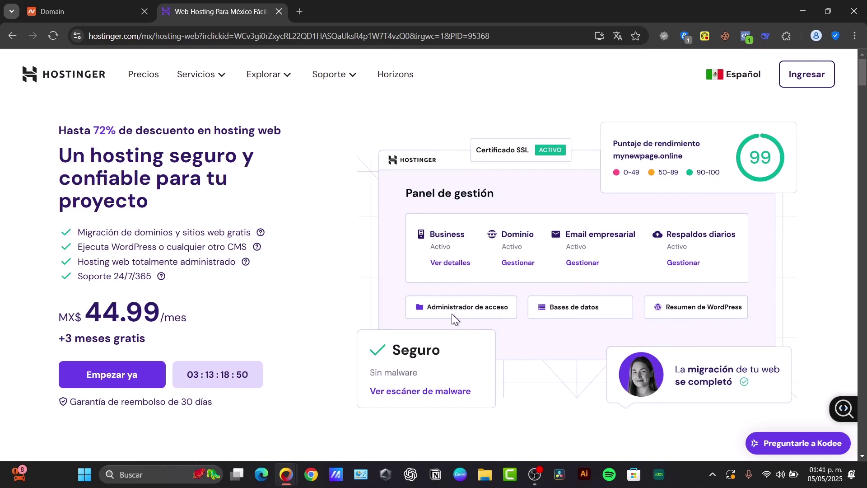
Step: Return to the Namecheap tab with the coolcats.click domain page
left_click(110, 7)
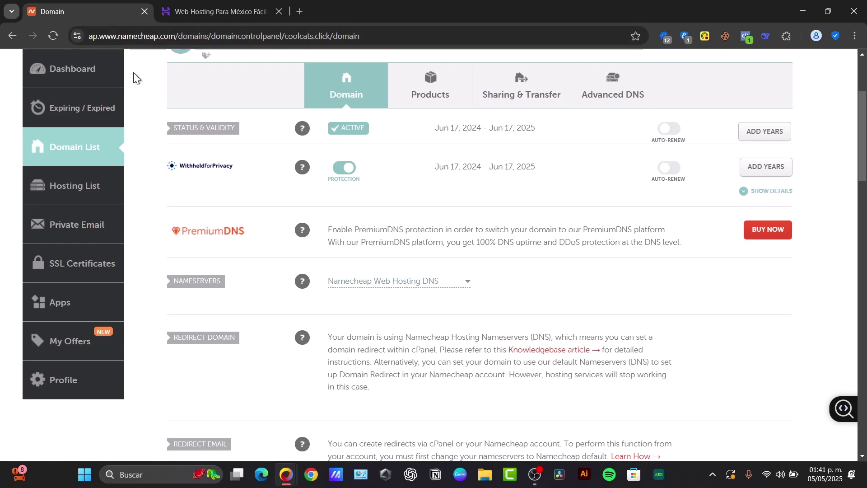
Step: Switch coolcats.click's nameservers to Custom DNS and try saving with empty nameserver fields
scroll(401, 270, "up", 3)
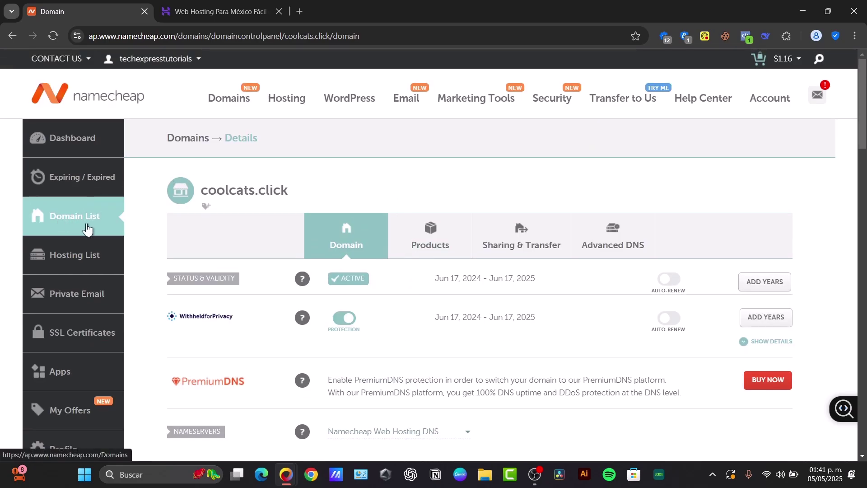
scroll(406, 264, "down", 3)
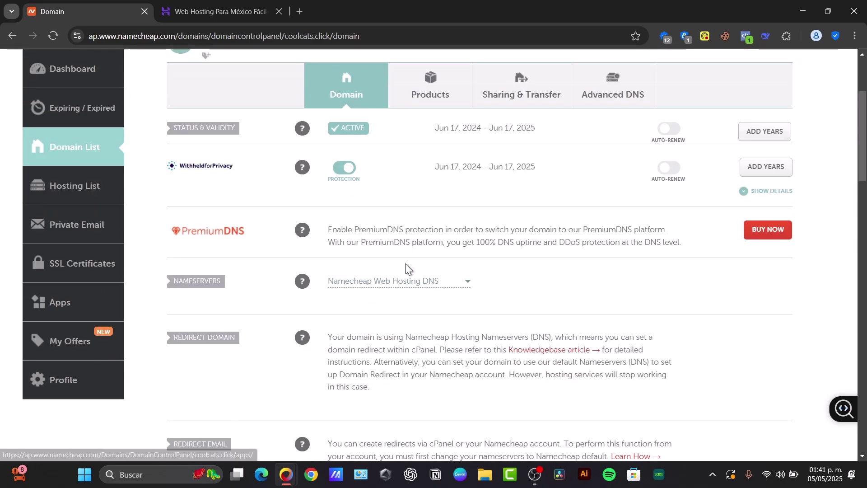
double_click(180, 284)
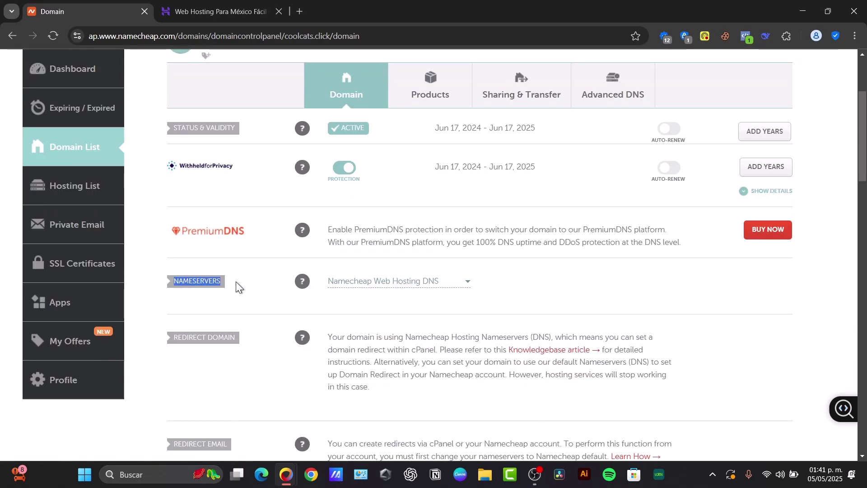
left_click(416, 281)
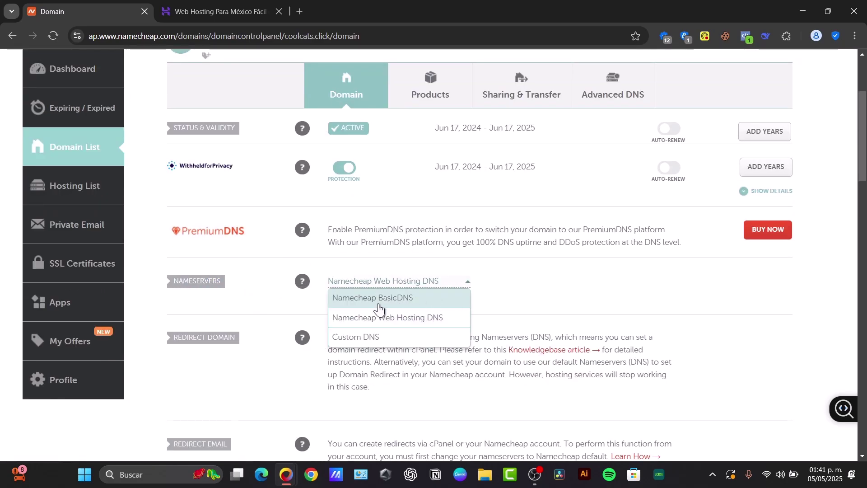
left_click(395, 301)
left_click(405, 281)
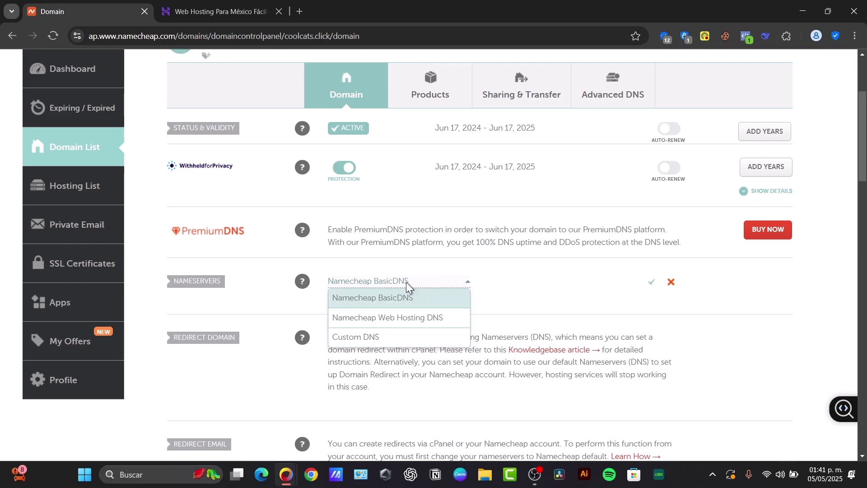
left_click(402, 337)
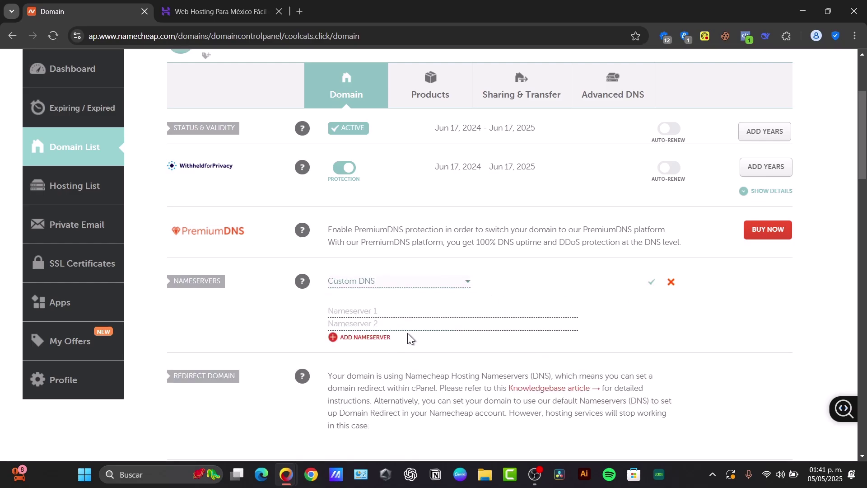
left_click(654, 284)
left_click(461, 315)
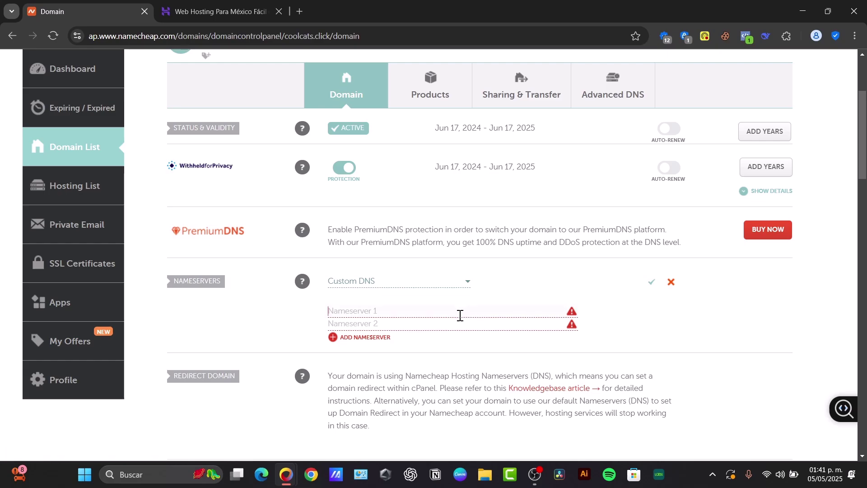
Step: Cancel the Custom DNS change and review the Advanced DNS host records explanation
left_click(671, 282)
scroll(538, 325, "up", 3)
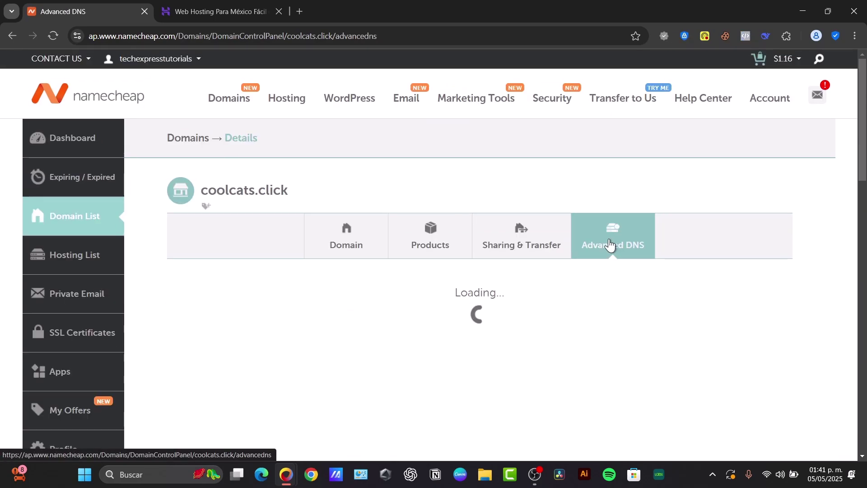
scroll(610, 246, "down", 3)
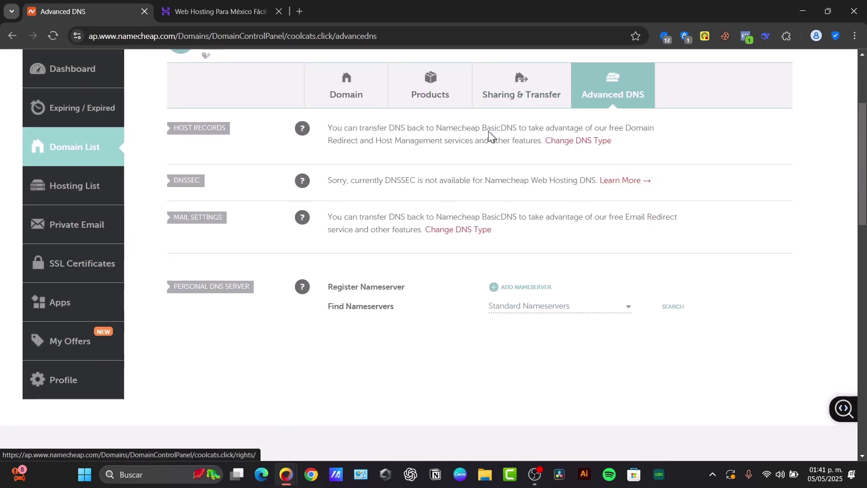
left_click_drag(593, 128, 643, 131)
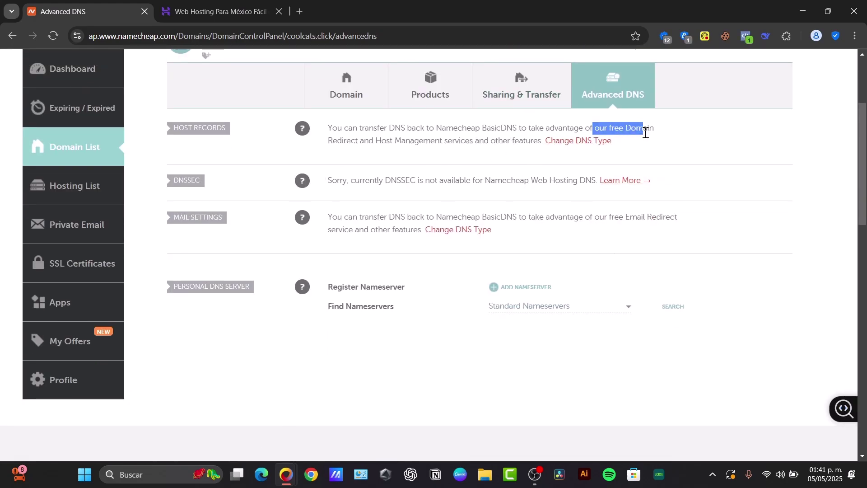
scroll(638, 165, "up", 3)
Step: Check the Expiring / Expired domains page, then return to the full Domain List
left_click(99, 174)
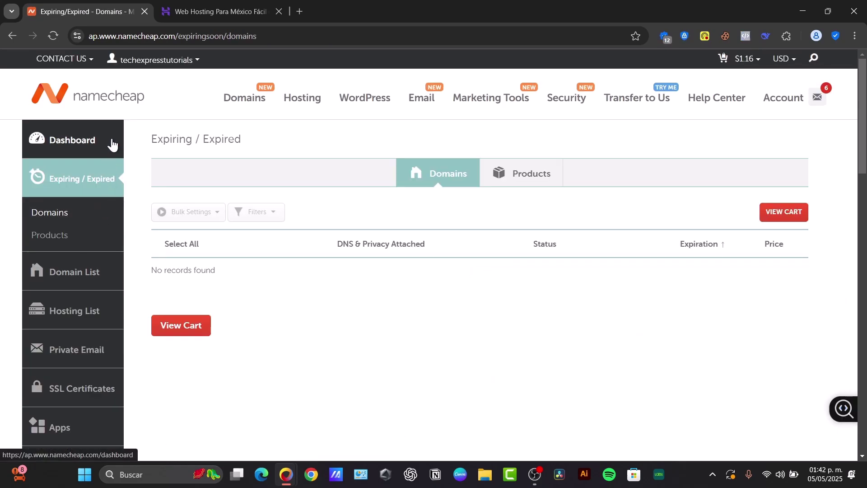
left_click(71, 214)
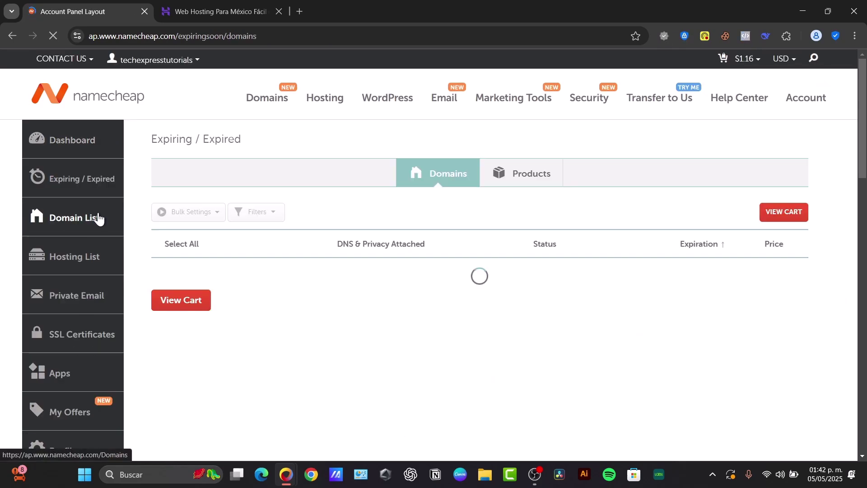
scroll(217, 188, "down", 3)
left_click(40, 128)
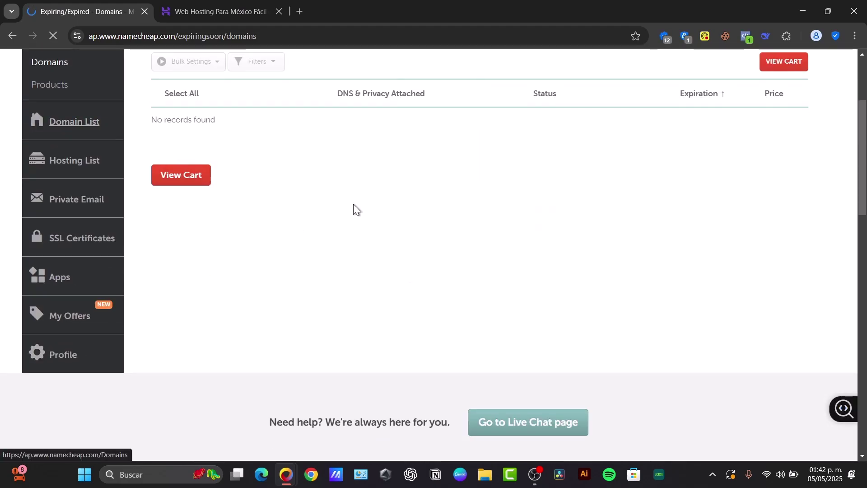
Step: Select hexana.store and open its Advanced DNS, showing the CNAME www to ghs.googlehosted.com
scroll(372, 238, "down", 3)
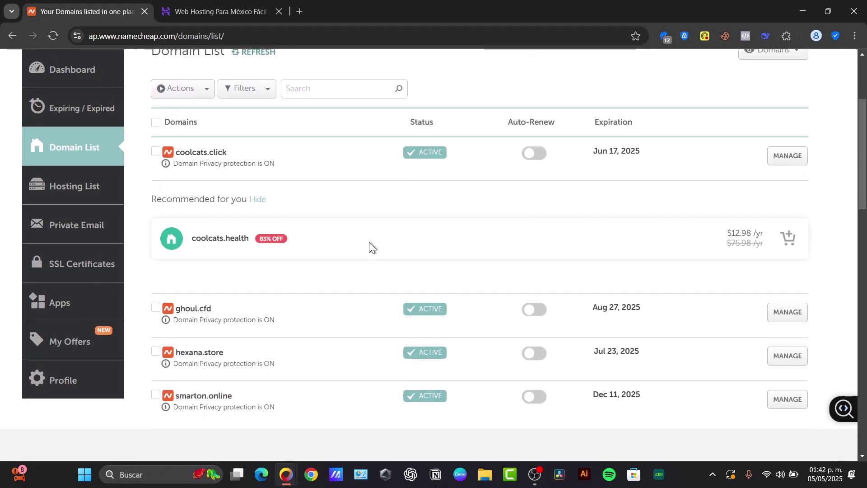
left_click(221, 359)
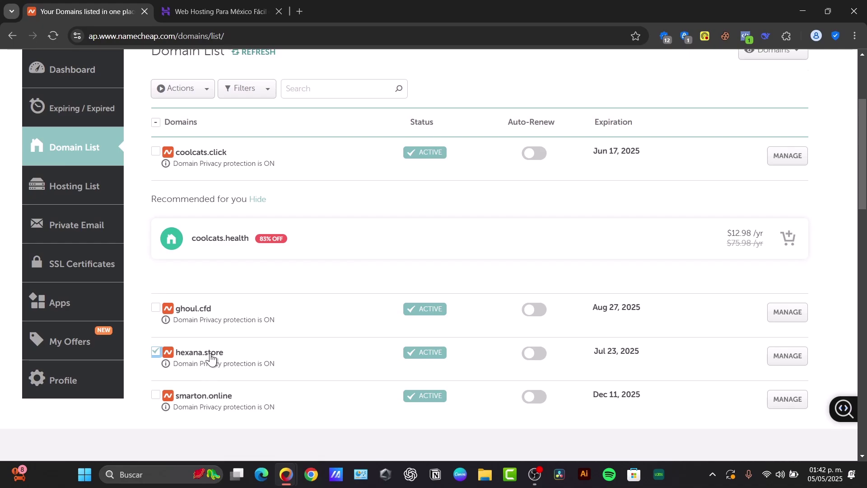
left_click(791, 355)
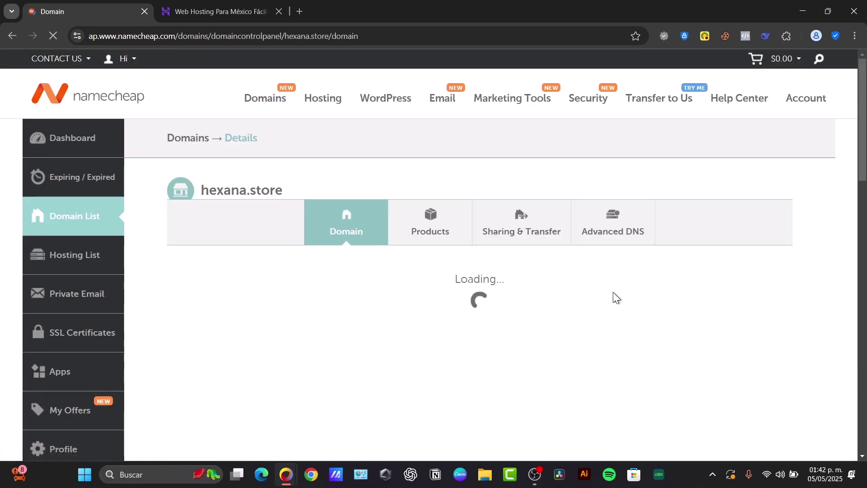
left_click(602, 238)
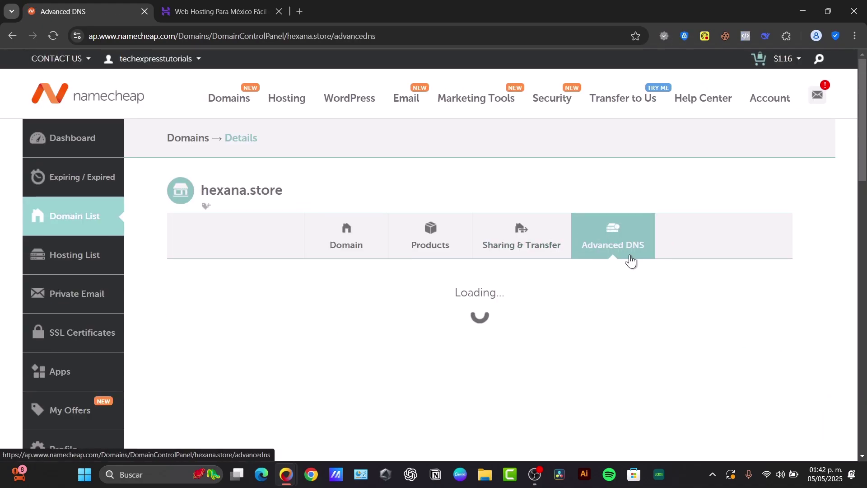
scroll(713, 271, "down", 3)
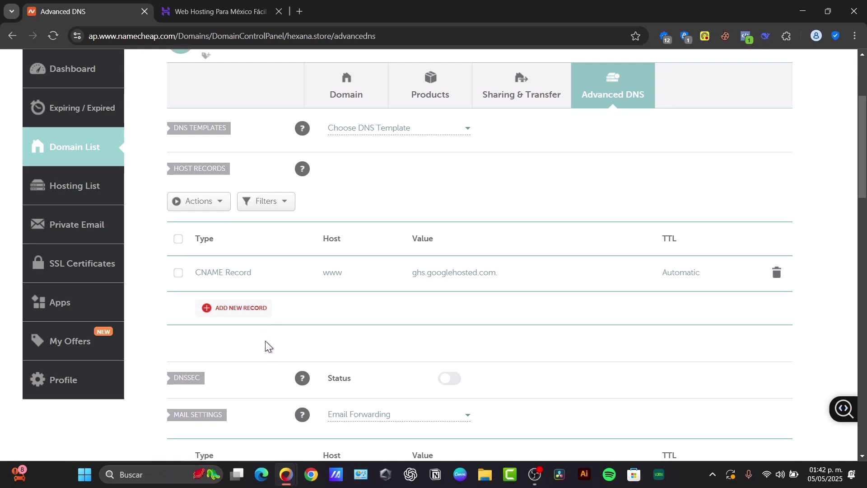
Step: In the Hostinger tab, search 'hositnger connect a domain' to reach the domain-pointing guide
left_click(207, 6)
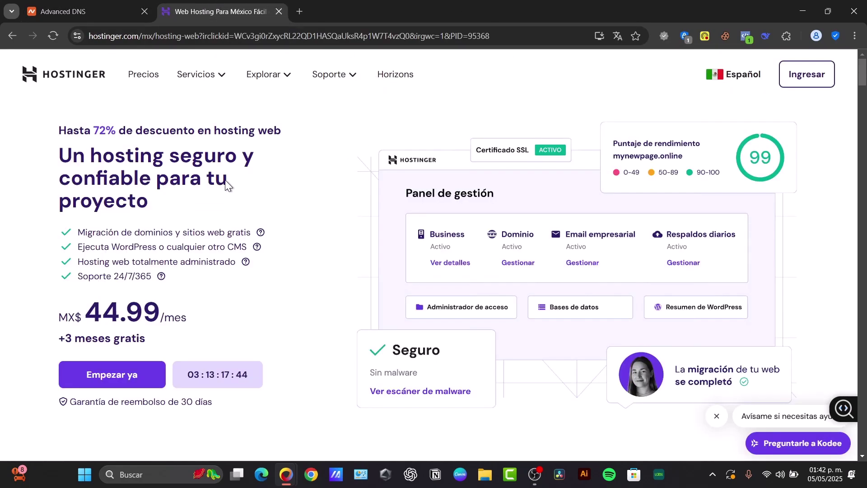
scroll(626, 311, "down", 15)
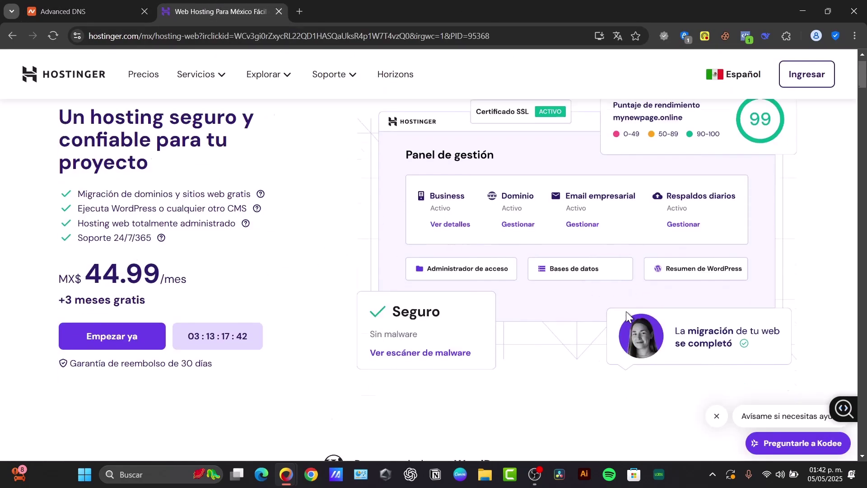
scroll(627, 311, "up", 15)
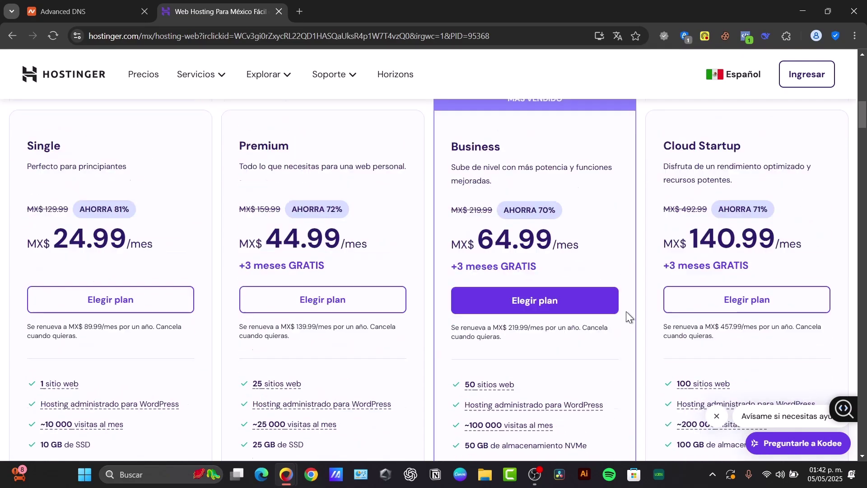
left_click(320, 31)
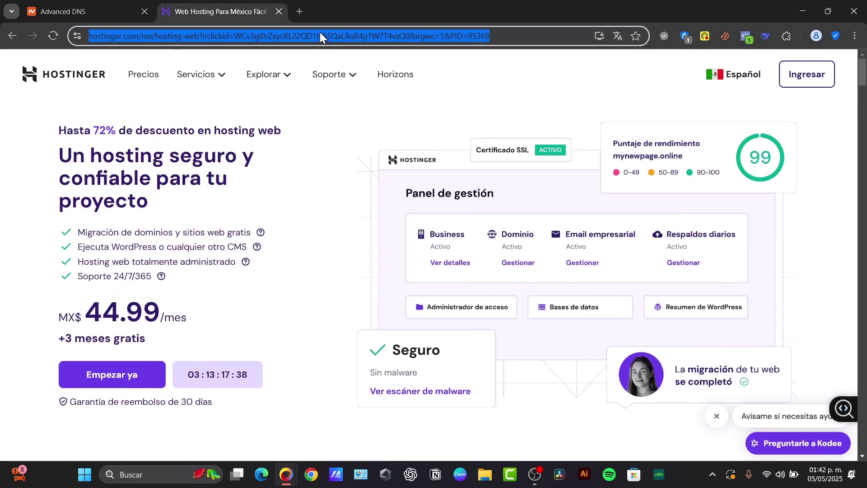
type("hositnger connect ")
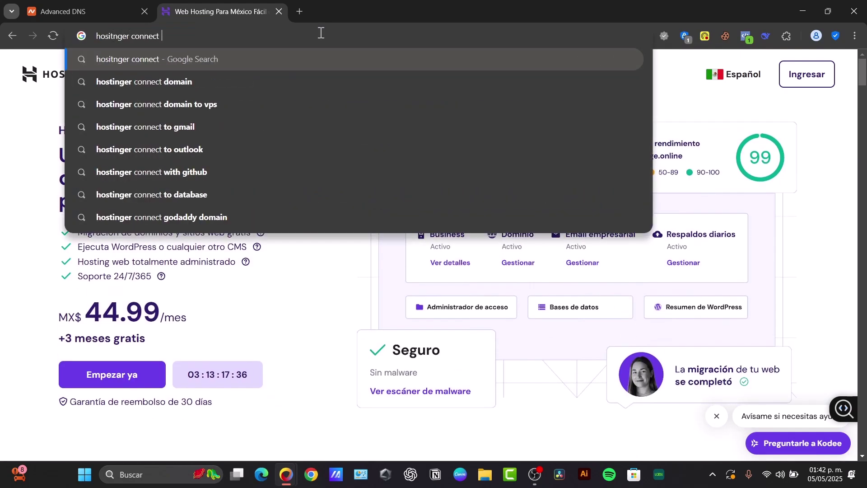
type("a domain")
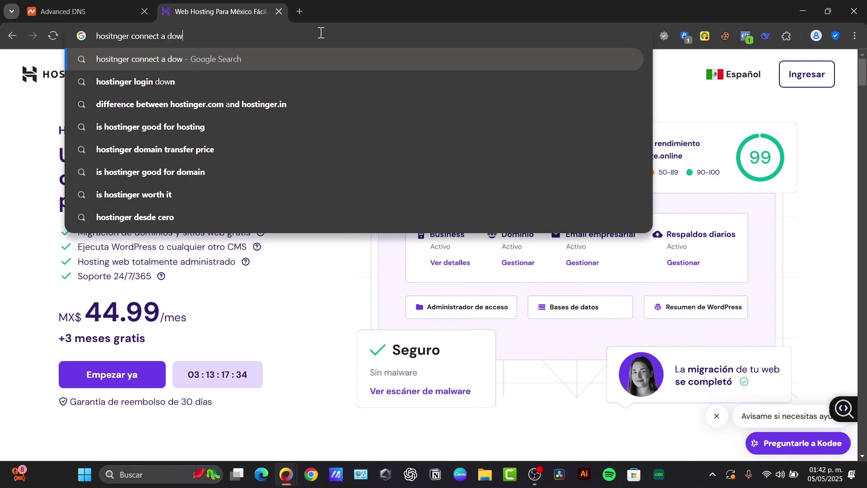
key("Return")
Step: Scroll the article to Option 2's A record: @ pointing to 185.185.185.185, TTL 14400
scroll(370, 219, "down", 10)
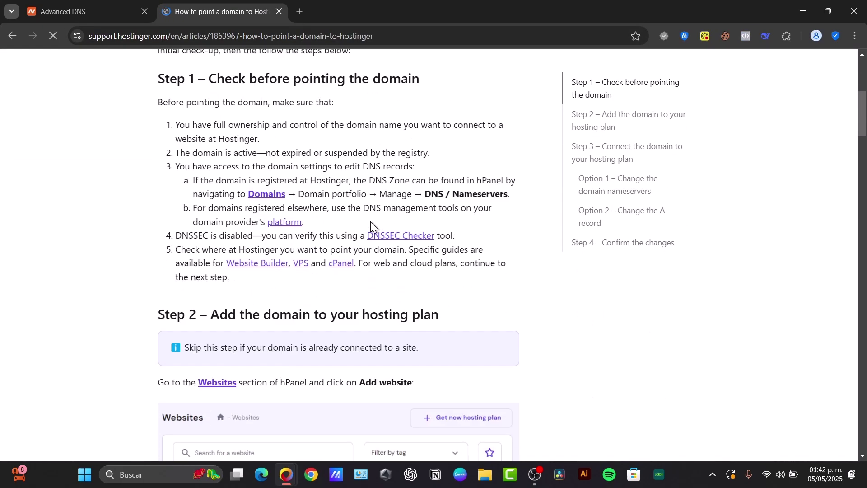
scroll(380, 242, "down", 3)
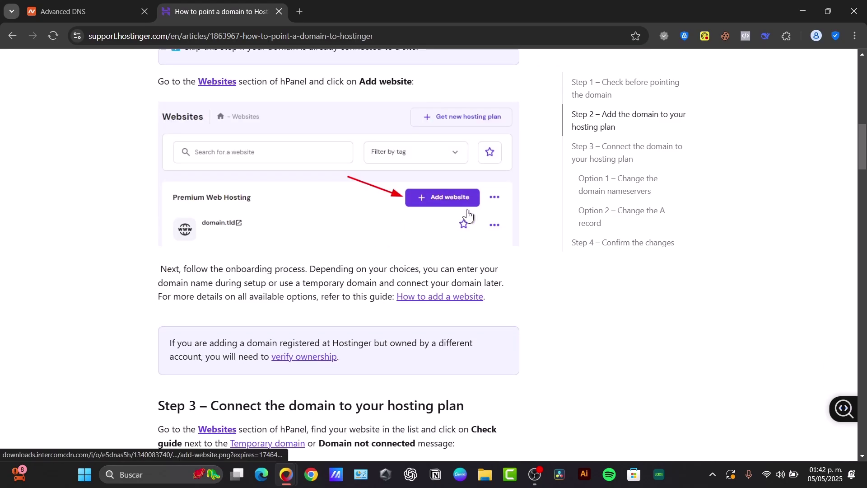
scroll(474, 235, "down", 7)
scroll(485, 272, "down", 3)
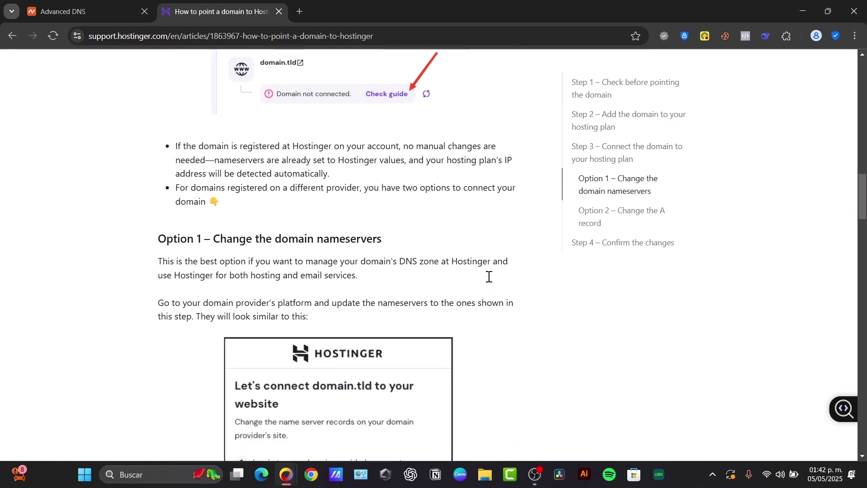
scroll(490, 276, "down", 10)
scroll(492, 280, "up", 2)
scroll(497, 278, "down", 1)
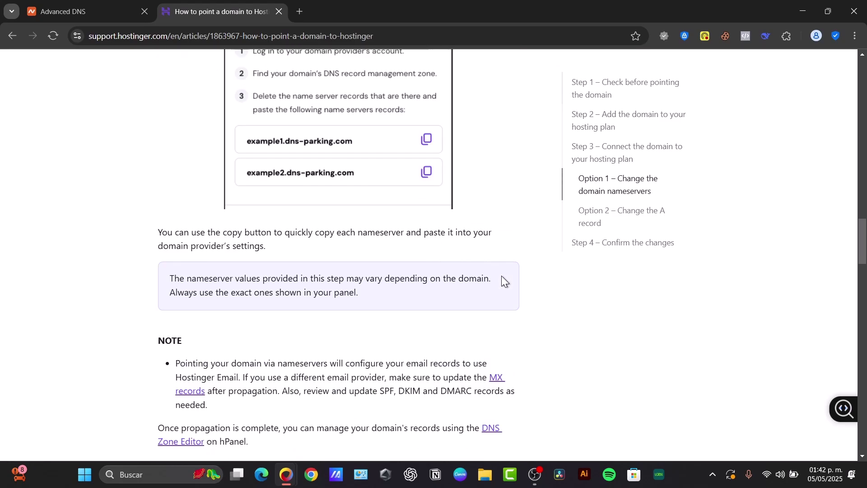
scroll(502, 278, "down", 10)
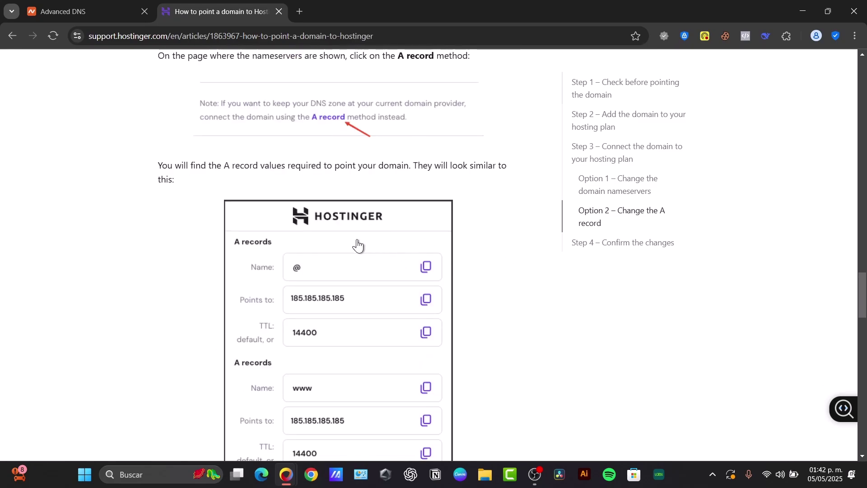
scroll(486, 227, "down", 3)
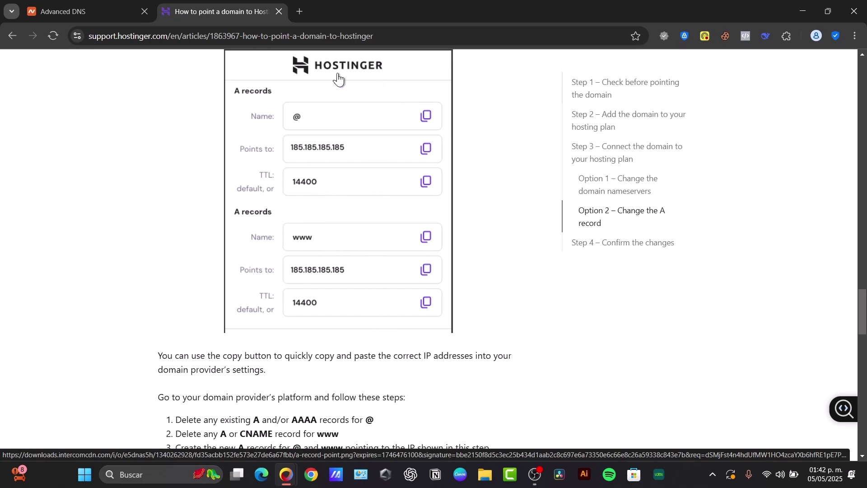
Step: Add a new A Record row to the domain's host records, checking the Hostinger guide
left_click(88, 11)
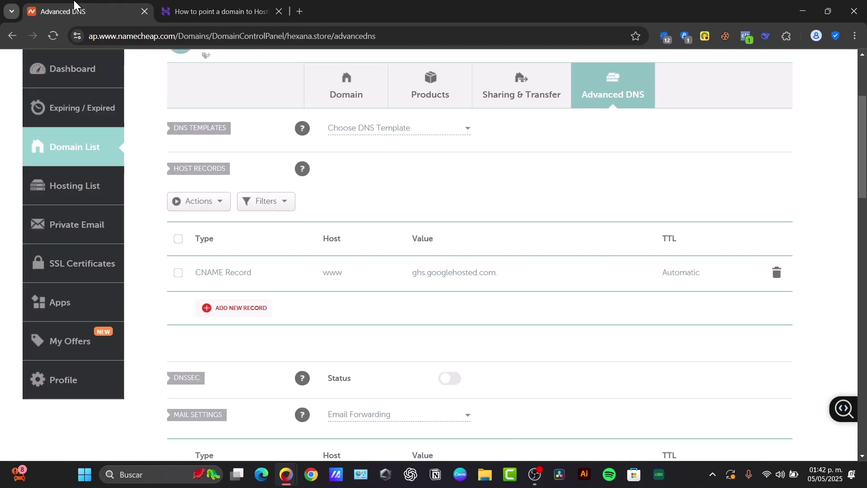
left_click(241, 309)
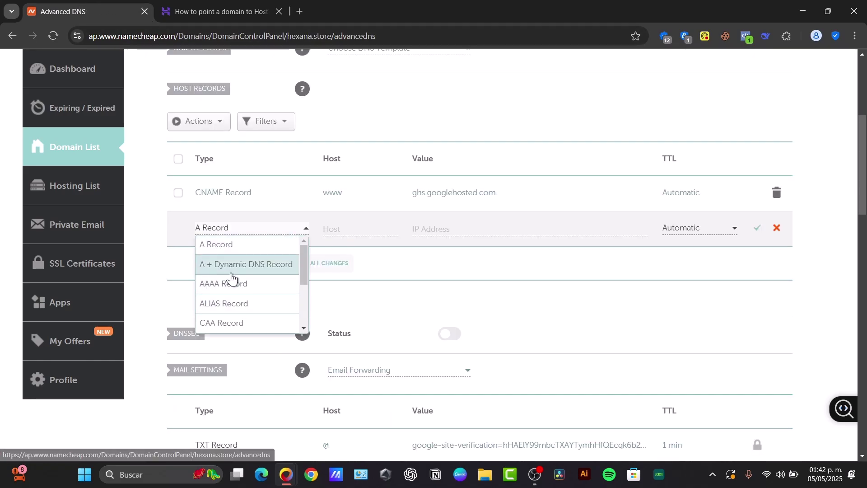
left_click(223, 244)
left_click(221, 12)
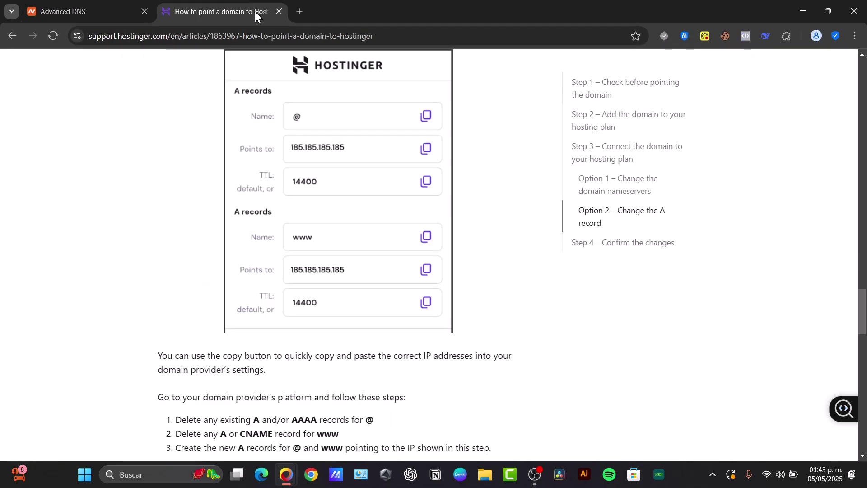
left_click(136, 8)
Step: Enter host @ for the new A record and set its TTL to 1 min
left_click(364, 229)
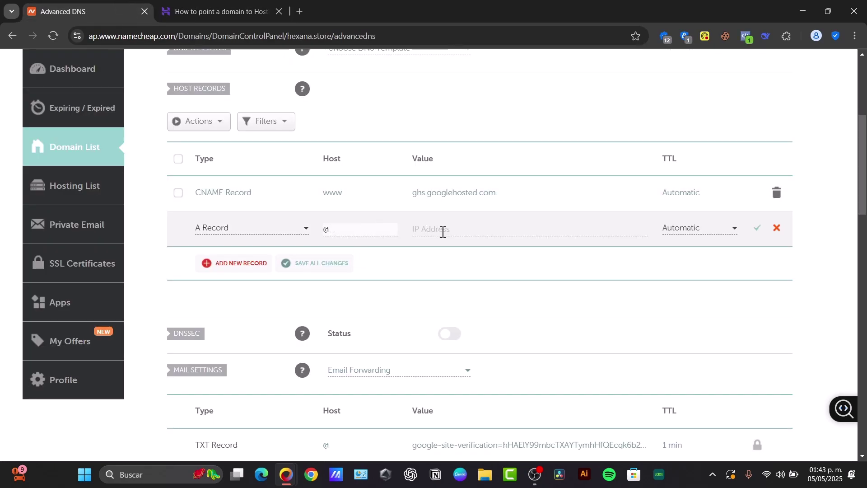
left_click(266, 11)
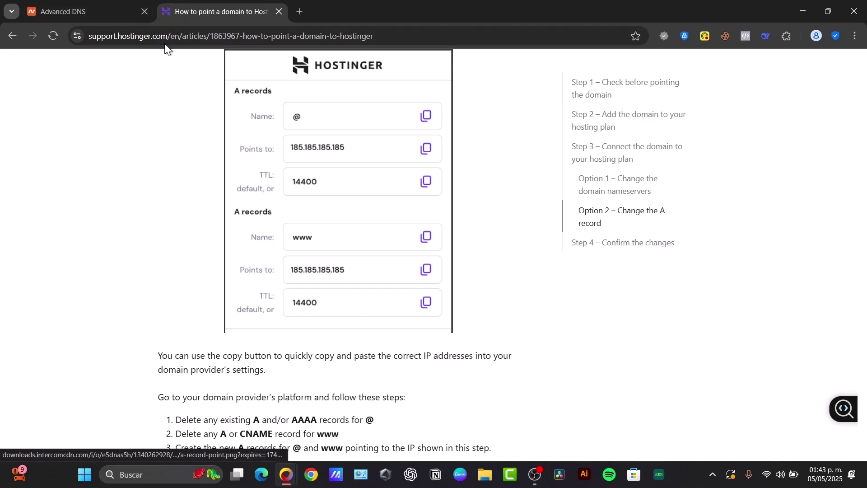
left_click(126, 11)
left_click(701, 229)
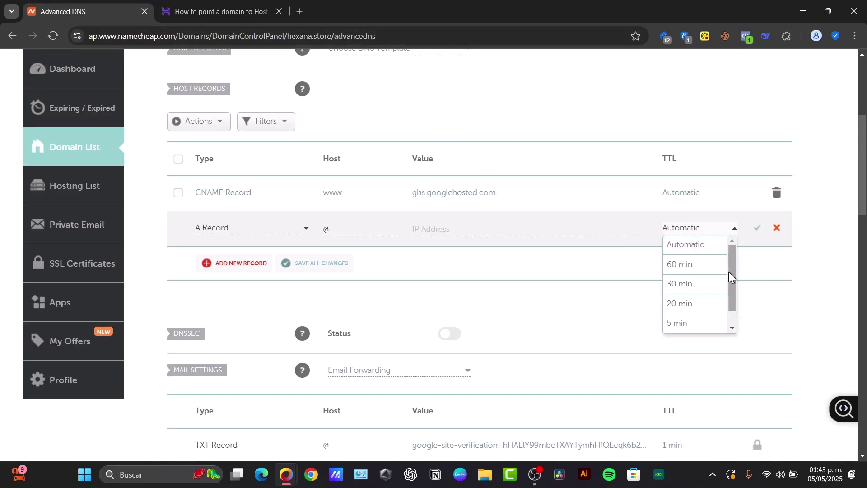
left_click_drag(731, 275, 728, 323)
left_click(718, 325)
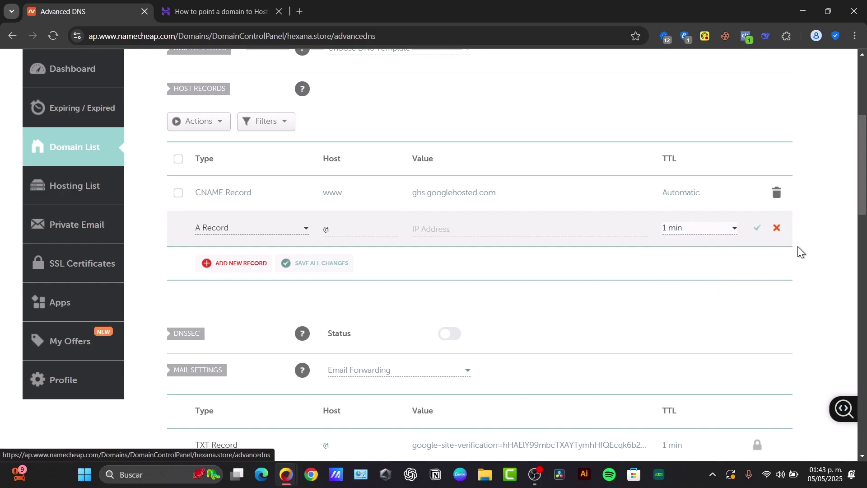
scroll(809, 255, "up", 5)
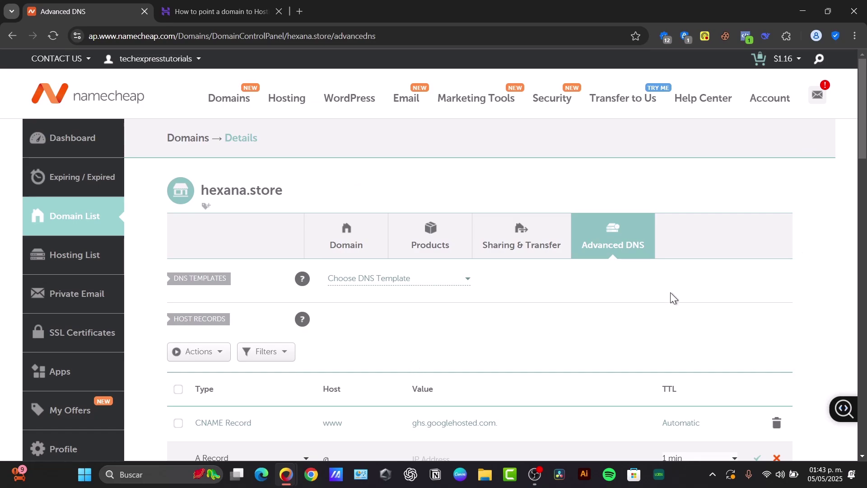
scroll(792, 346, "down", 3)
Step: Discard the unsaved A Record row, leaving only the CNAME www record, and select the hexana.store title
left_click(777, 309)
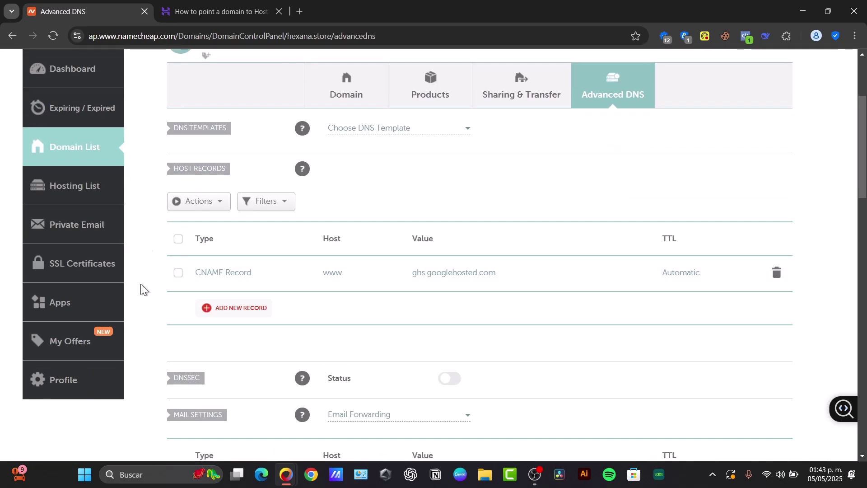
left_click(210, 5)
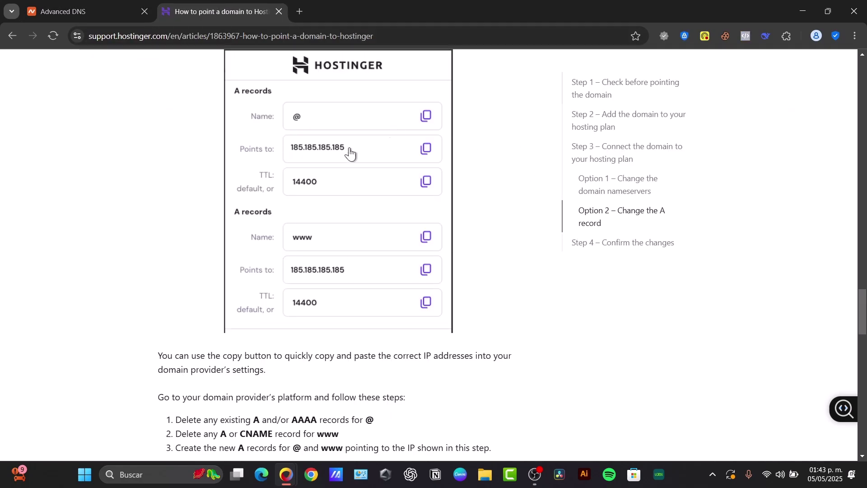
left_click(45, 12)
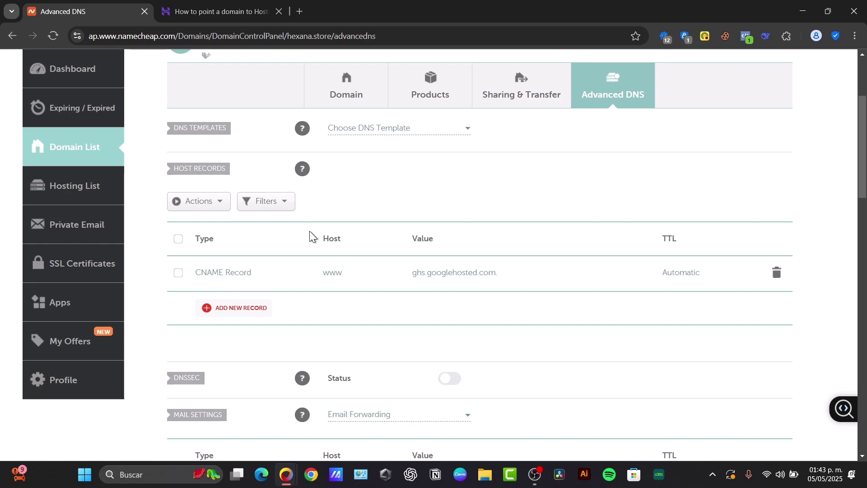
scroll(520, 240, "up", 3)
left_click_drag(286, 190, 201, 189)
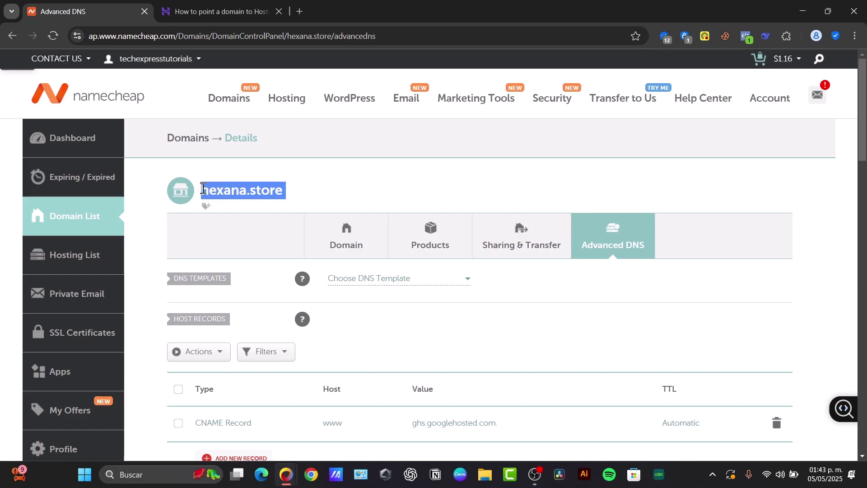
Step: Open a new browser tab and copy the domain name hexana.store from the Namecheap page
left_click(300, 11)
key("super+v")
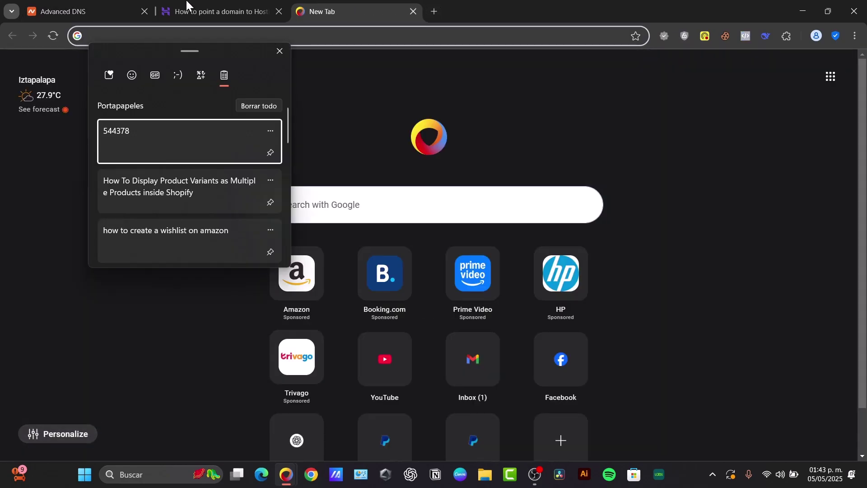
left_click(136, 7)
left_click(135, 6)
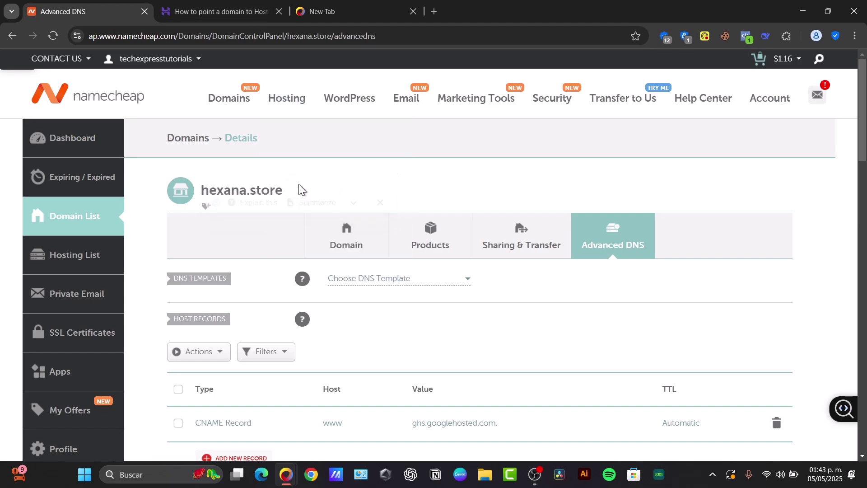
left_click_drag(300, 189, 201, 183)
key("ctrl+c")
Step: Load hexana.store in the new tab, then return to the Hostinger A-record guide
left_click(340, 14)
key("ctrl+v")
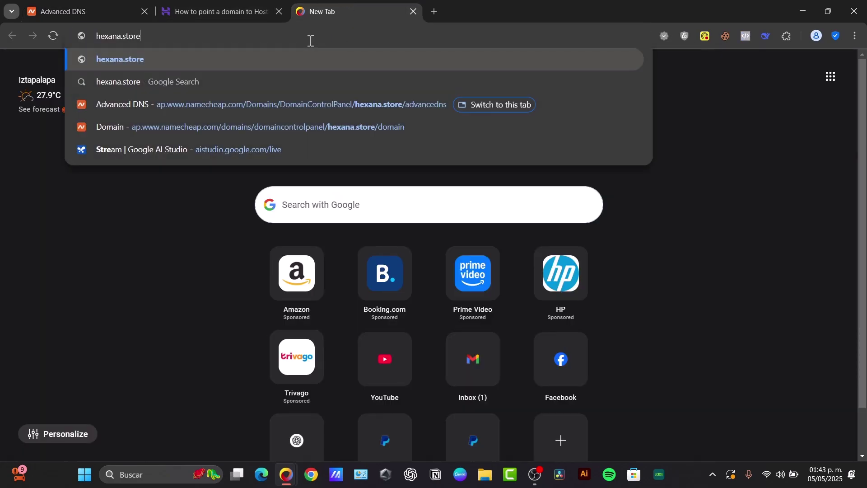
key("Return")
key("ctrl+shift+Tab")
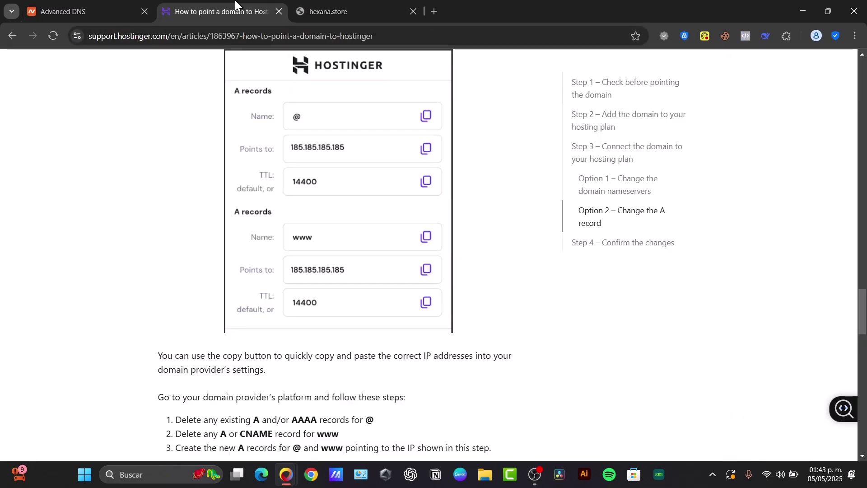